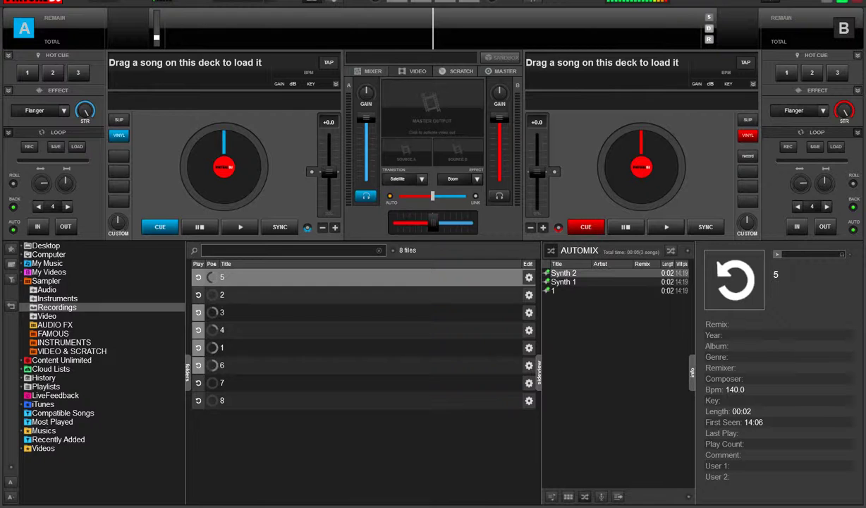
Step: Add the sampler recordings 2, 8 and 7 to the loops that are already playing
click(198, 295)
click(198, 401)
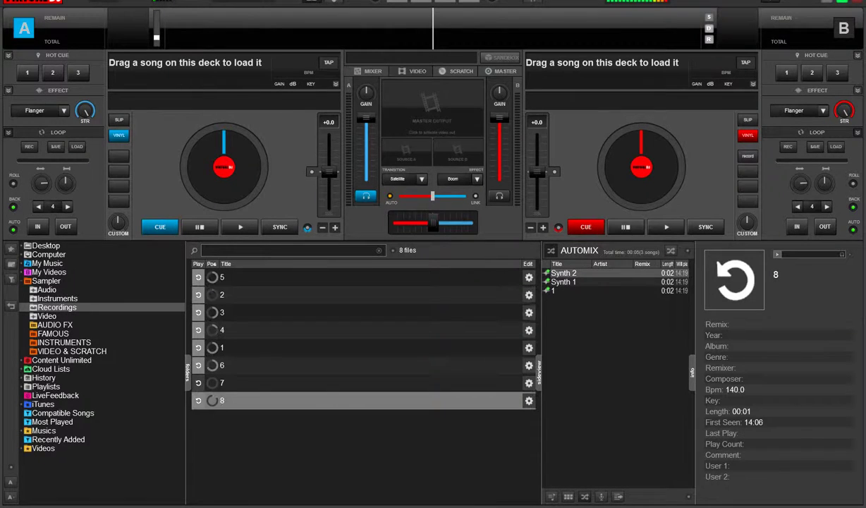
click(199, 383)
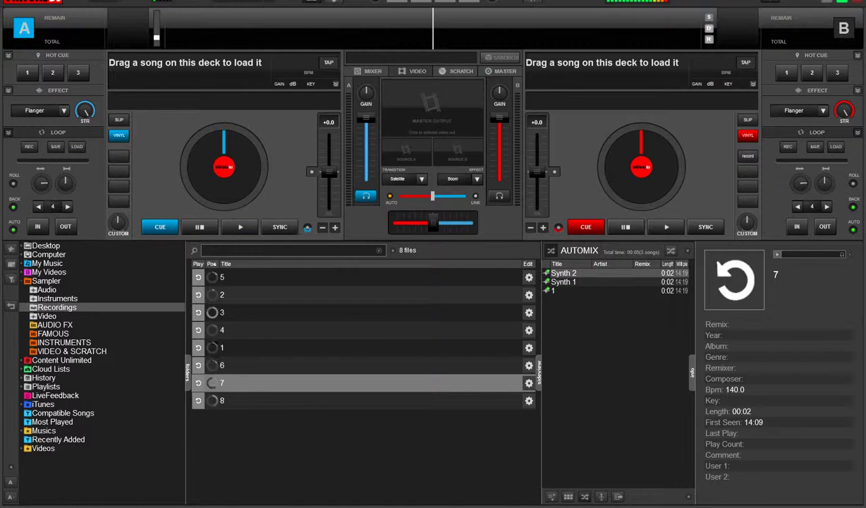
Step: Stop the recordings 5, 1 and 6 while the other loops keep playing
click(199, 277)
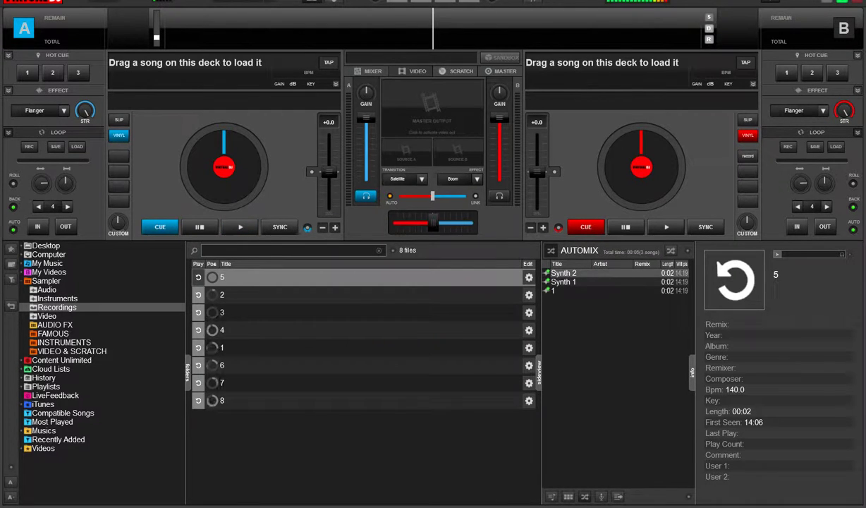
key(Down)
key(Down)
key(Down)
key(Down)
key(Down)
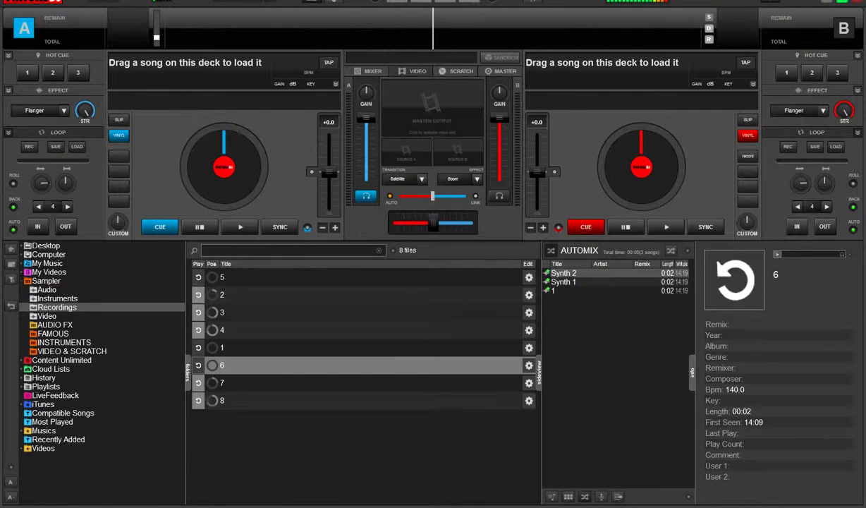
Step: Stop the remaining recordings one by one in the order 3, 8, 7, 4 and 2
click(198, 313)
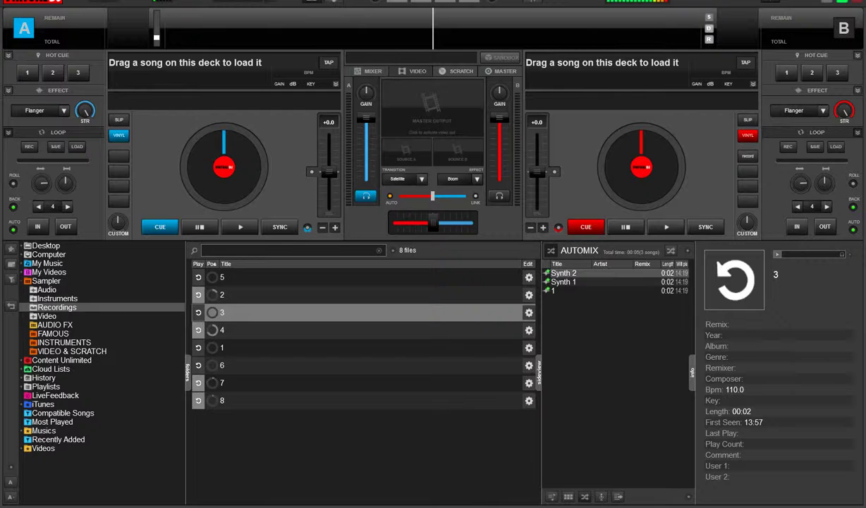
click(199, 400)
click(198, 383)
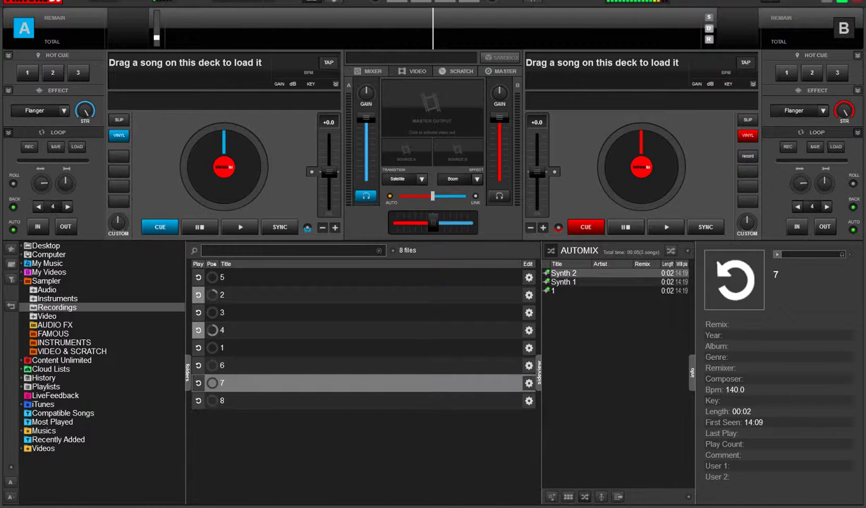
click(198, 330)
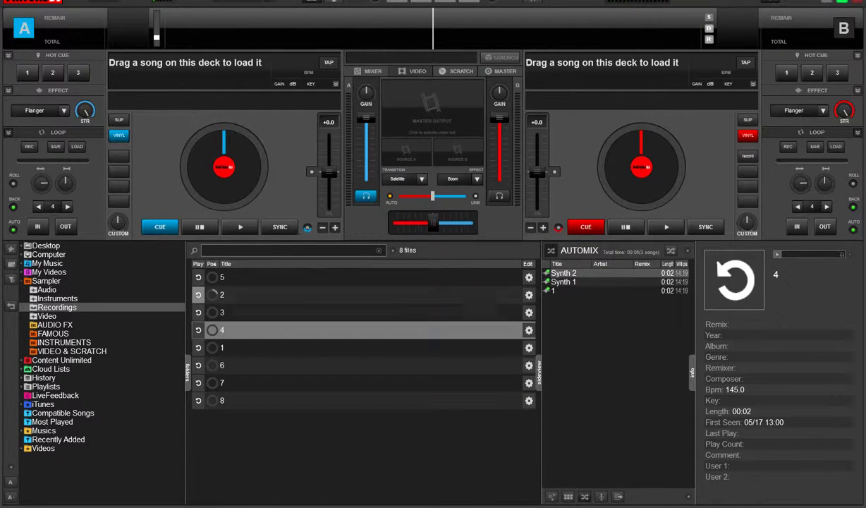
click(198, 295)
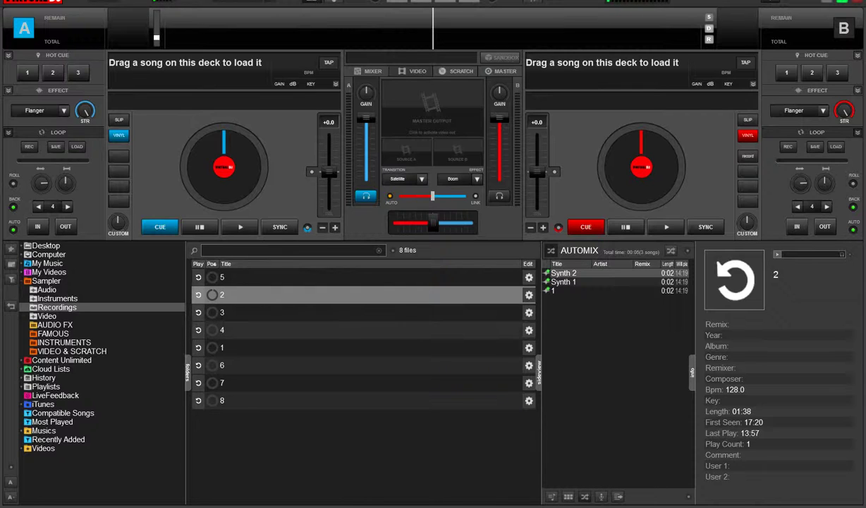
Step: Build a new layered mix from recordings 2, 6, 8, 4 and 5, trying out 3 and 7 along the way
click(212, 364)
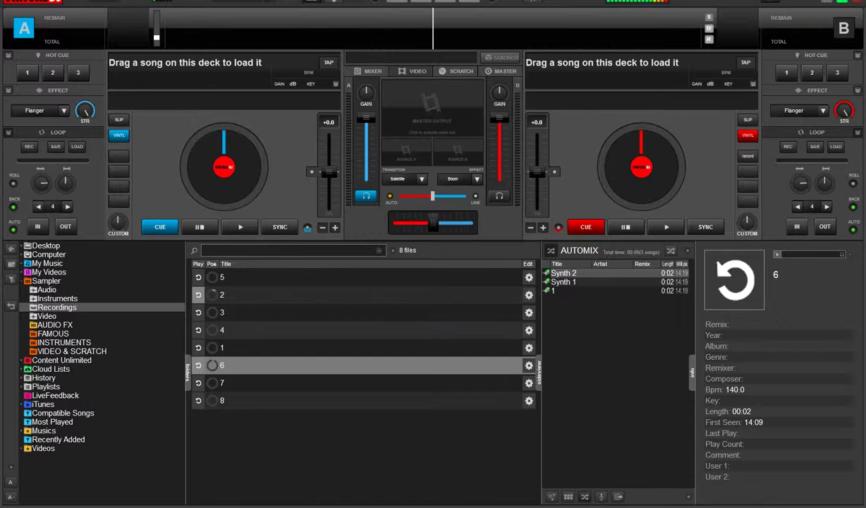
click(198, 312)
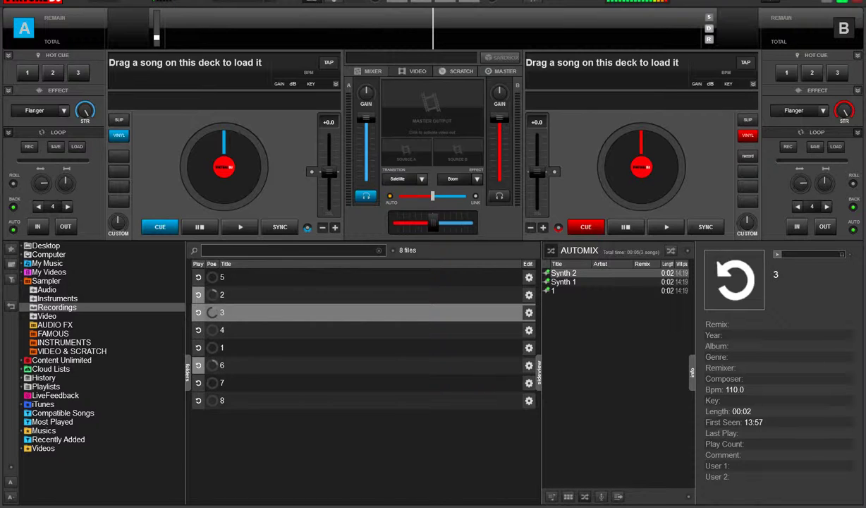
click(198, 383)
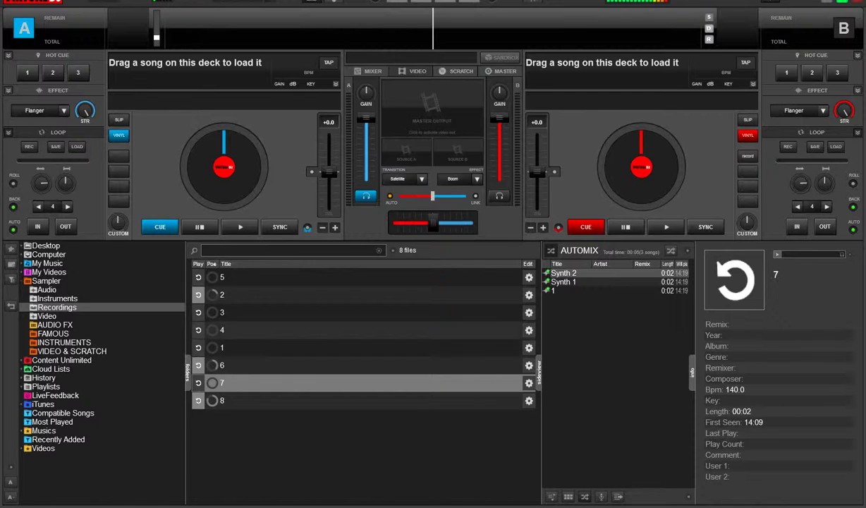
click(232, 330)
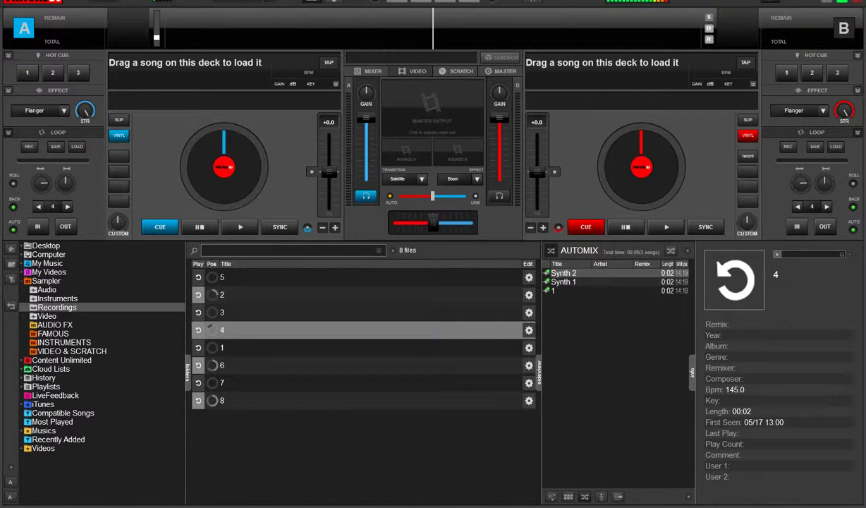
click(198, 277)
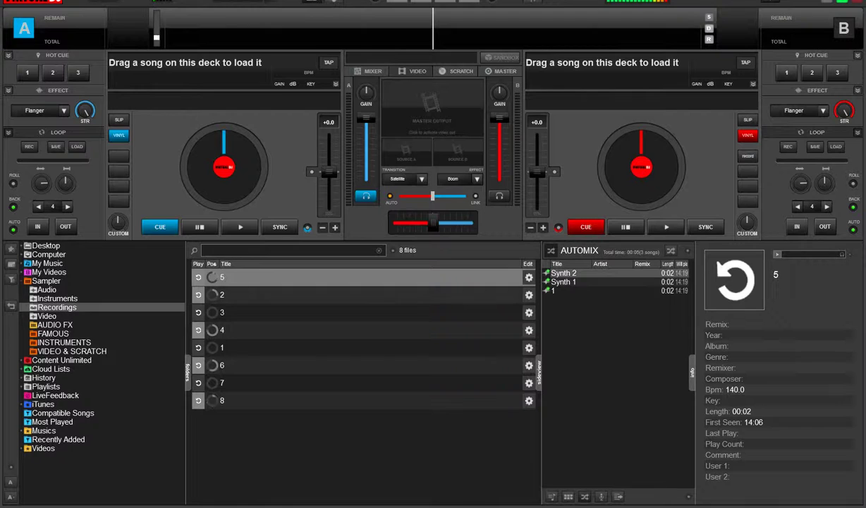
Step: Stop recording 2, bring in 3 and toggle 2 again, ending with recordings 5, 2, 4 and 3 stopped
click(198, 295)
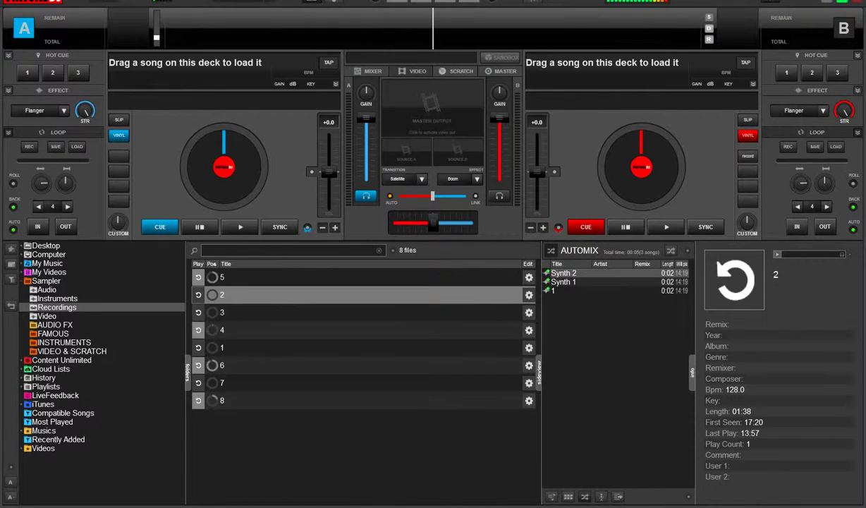
click(199, 312)
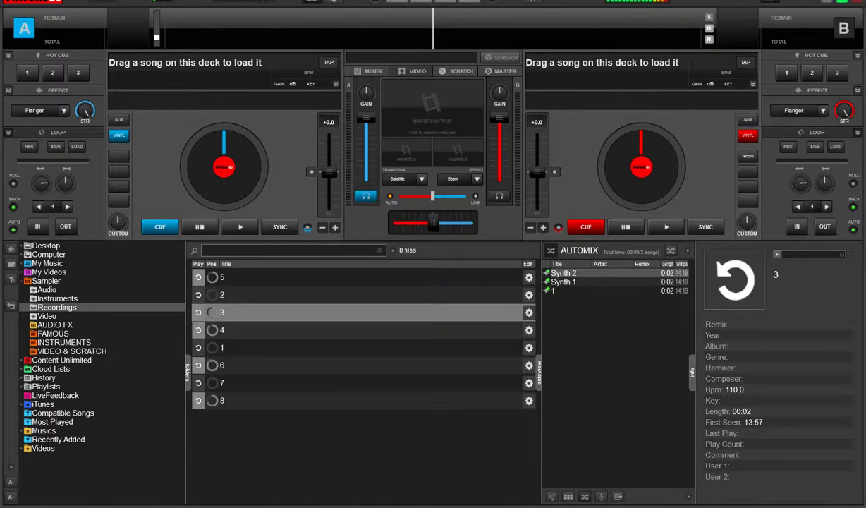
click(198, 294)
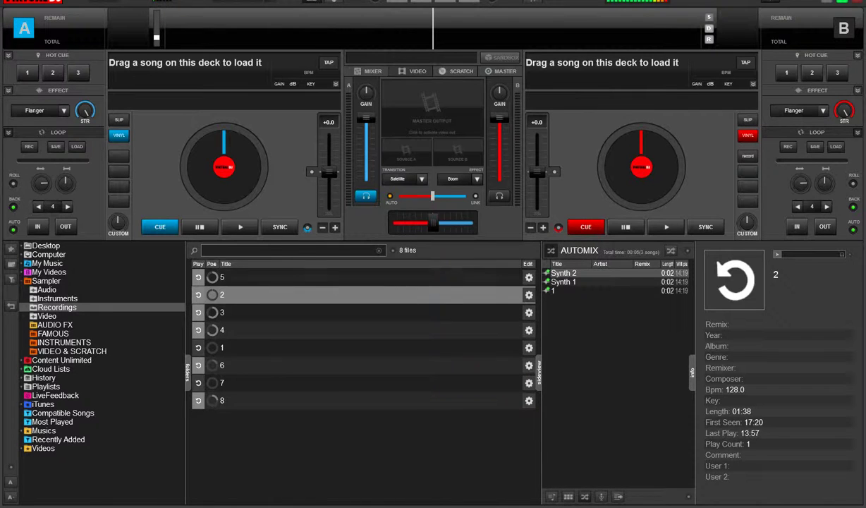
click(198, 277)
click(198, 295)
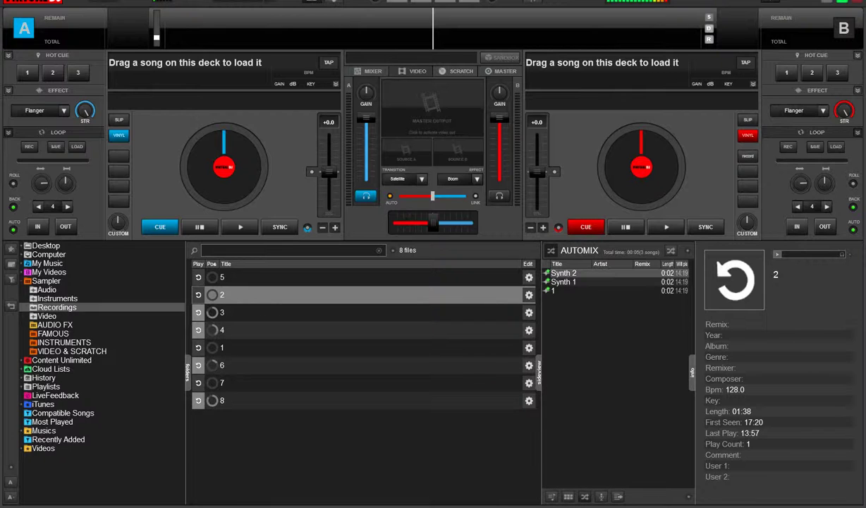
click(198, 330)
click(198, 313)
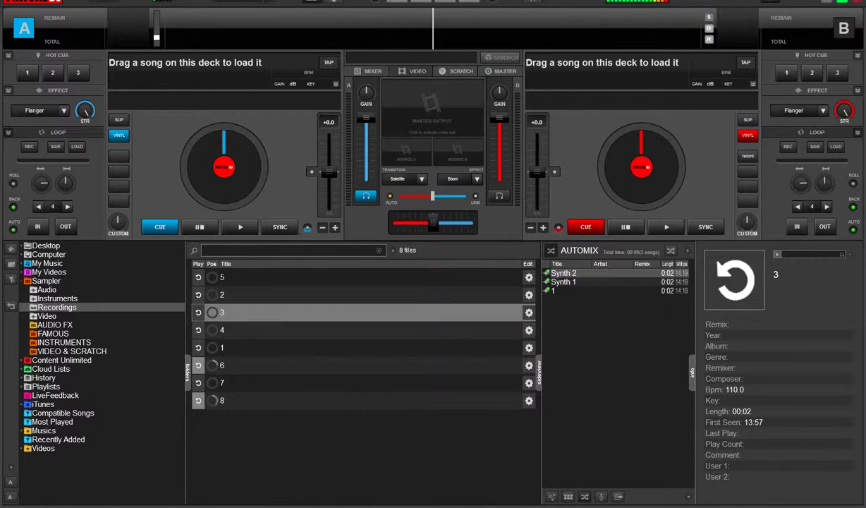
Step: Restart recording 4, stop 8 and 6, and replace 4 with recording 1 as the only playing loop
click(198, 330)
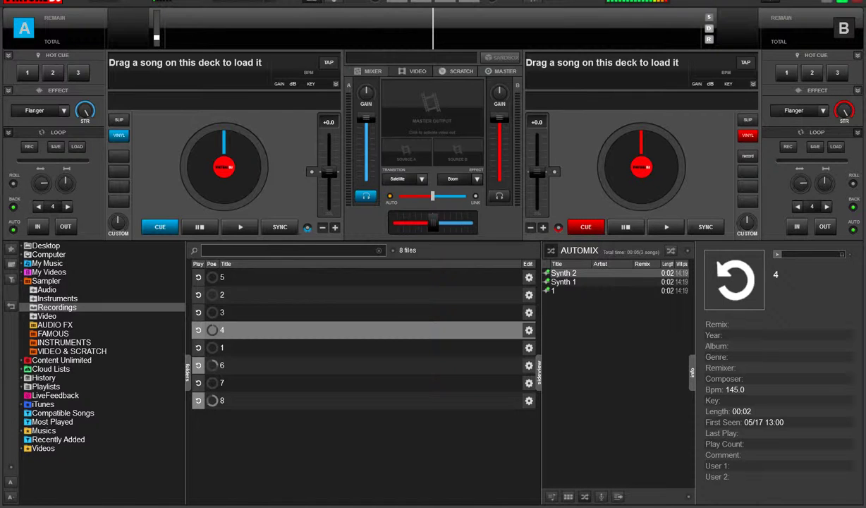
click(198, 401)
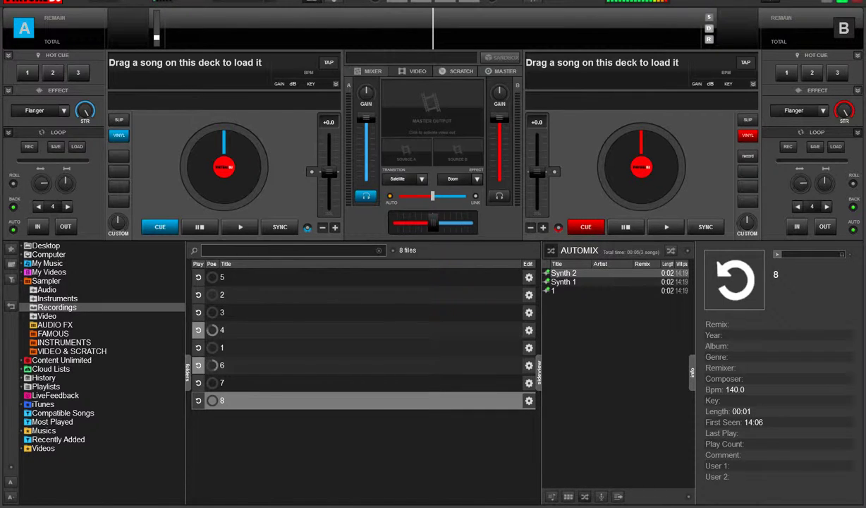
click(198, 365)
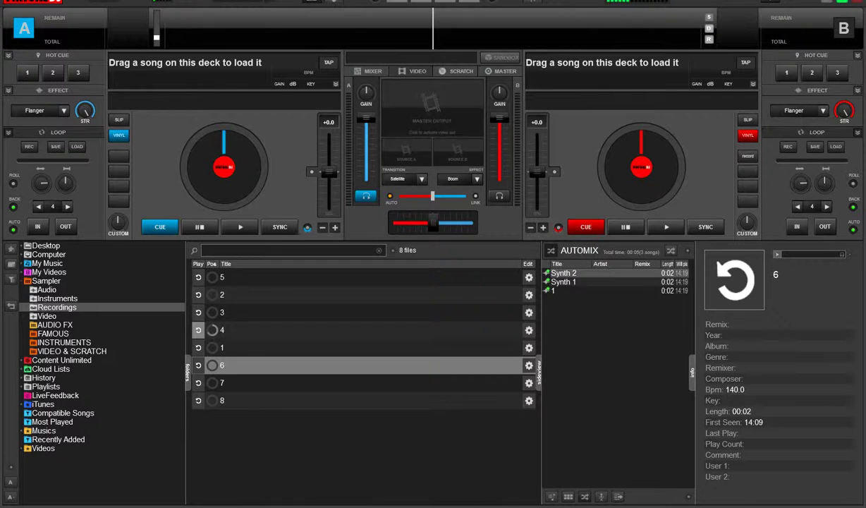
click(198, 347)
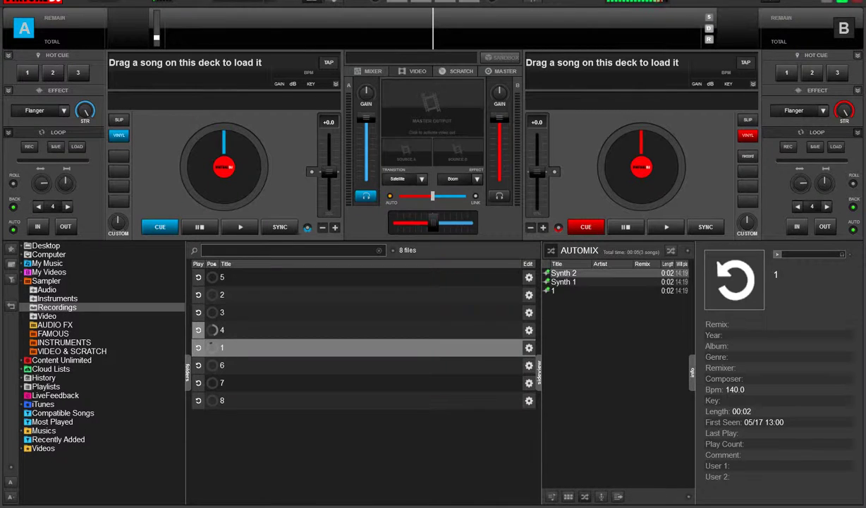
click(198, 330)
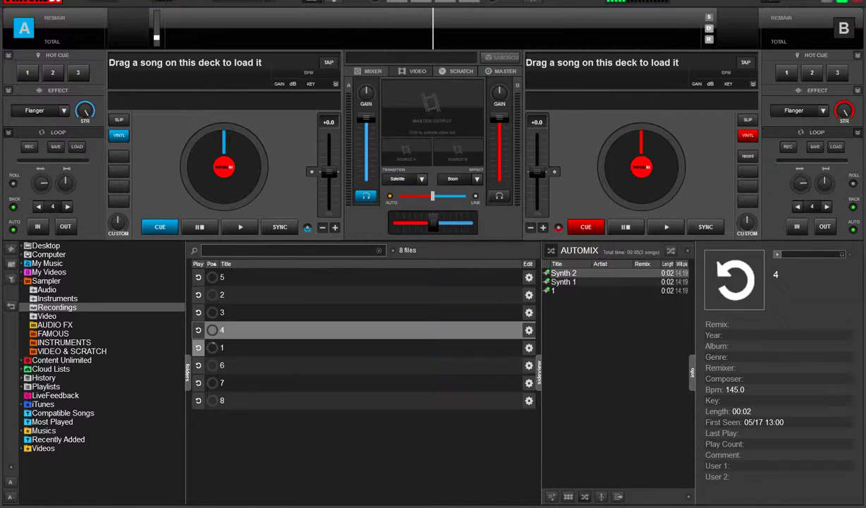
Step: Audition the recordings 8, 7, 6, 5, 2, 3 and 4 briefly one after another over loop 1
click(198, 401)
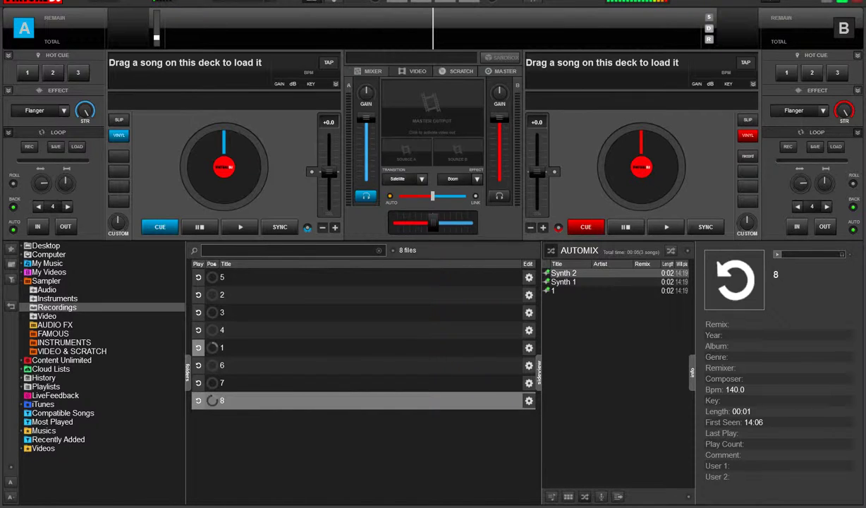
click(198, 383)
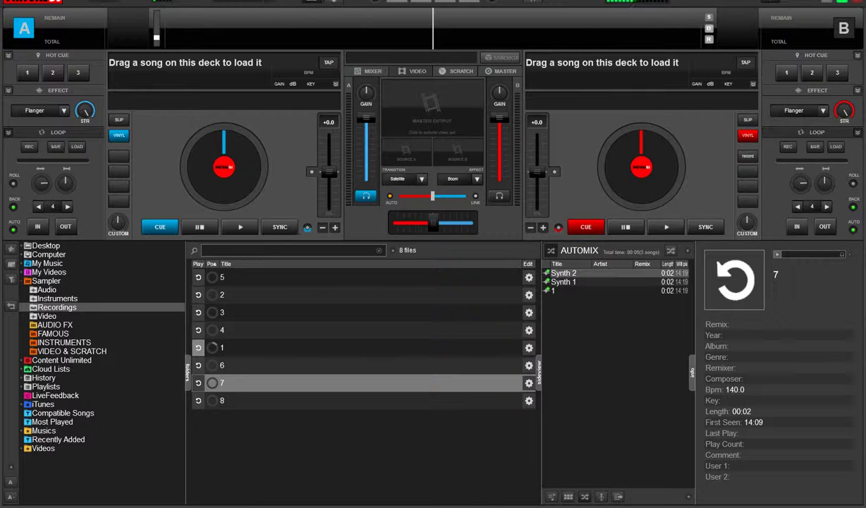
click(199, 365)
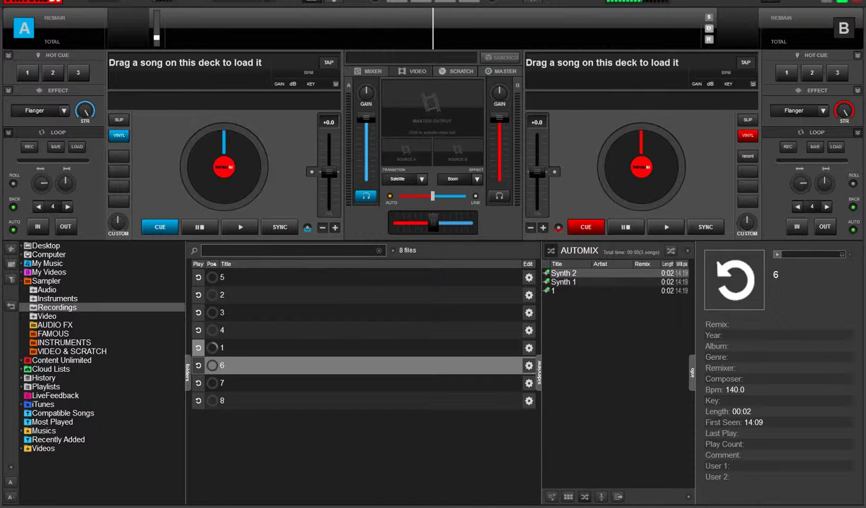
click(198, 277)
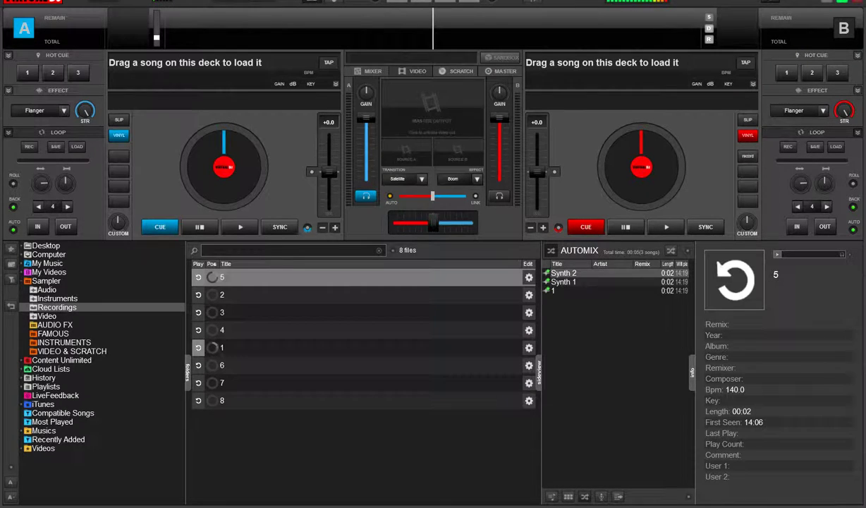
click(199, 295)
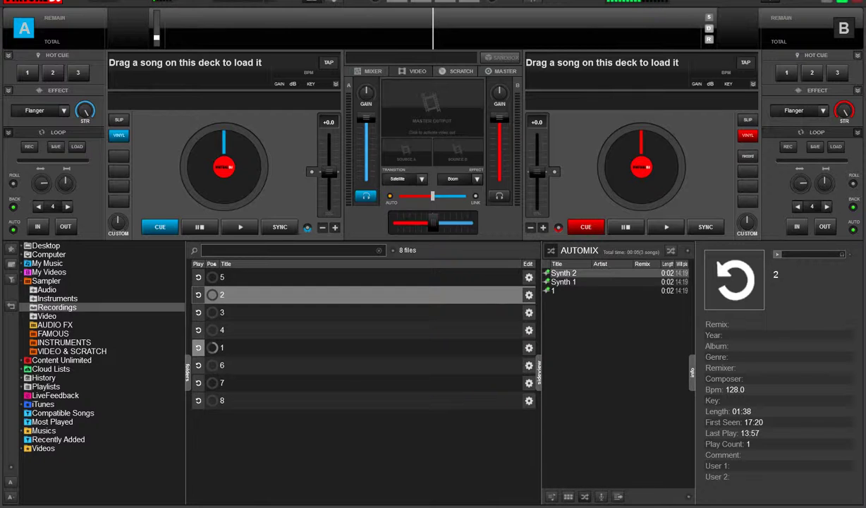
click(198, 312)
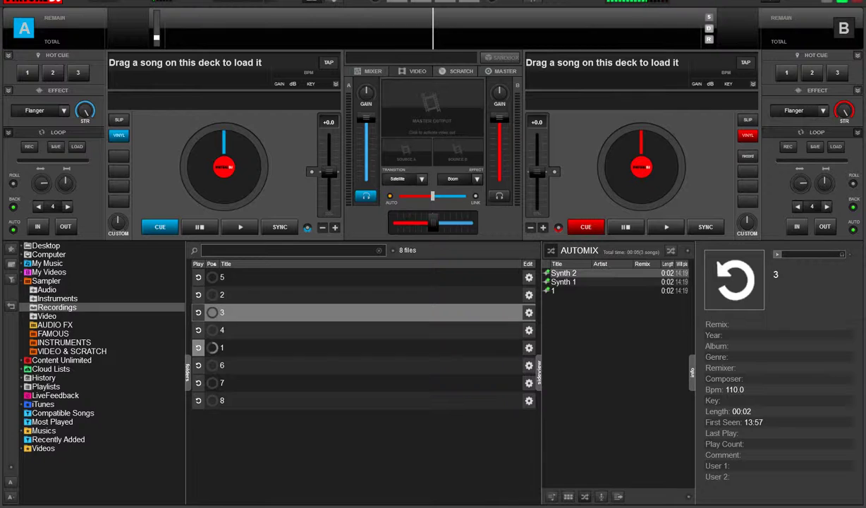
click(198, 330)
Step: Load recording 2 onto deck B and play it alongside loop 1
click(222, 294)
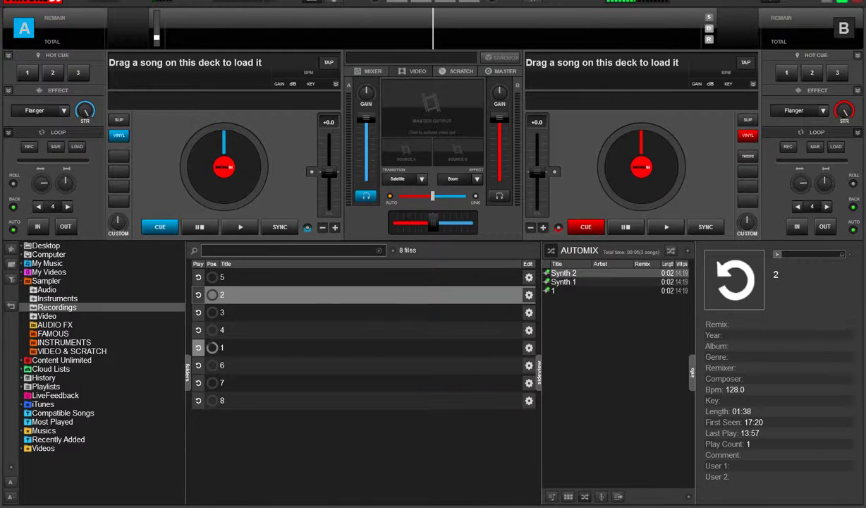
drag(275, 294, 607, 166)
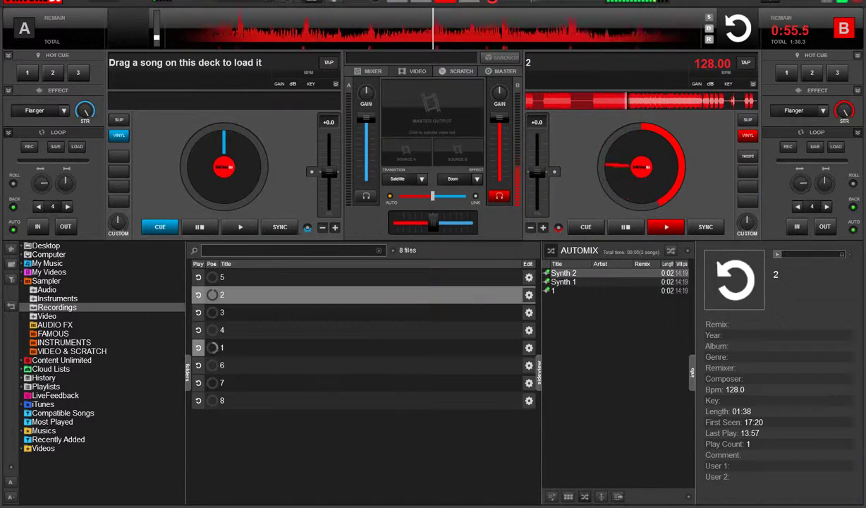
Step: Layer the sampler recordings 2, 5, 7, 8 and 6 over the track playing on deck B
click(198, 277)
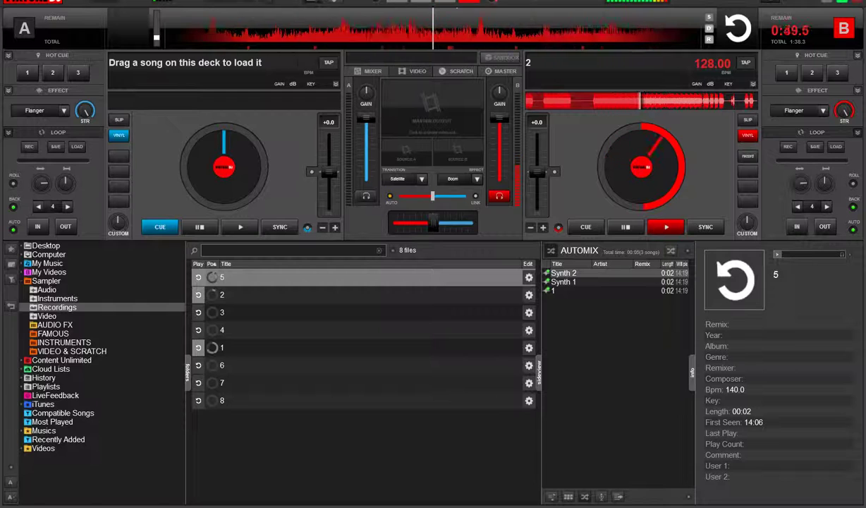
click(199, 383)
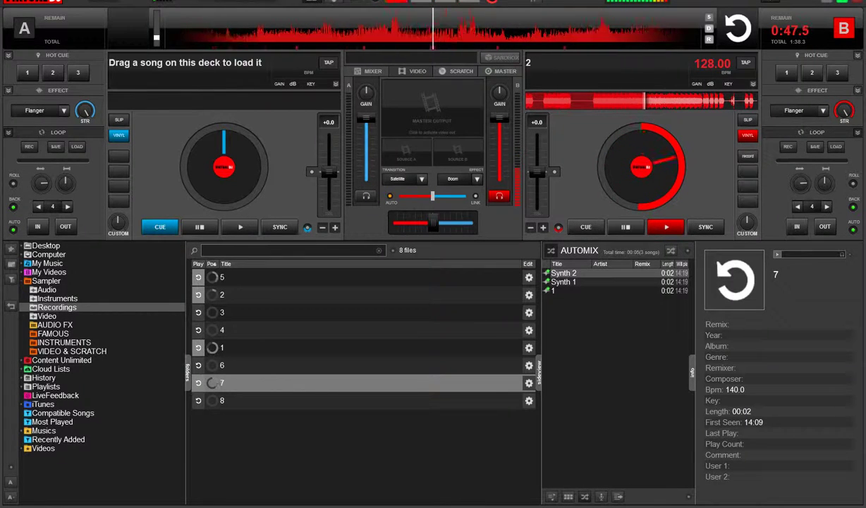
click(198, 400)
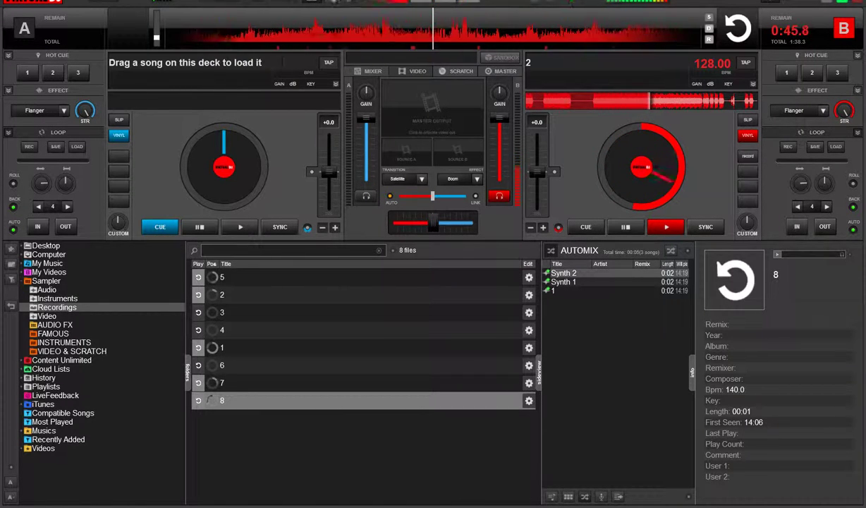
click(198, 365)
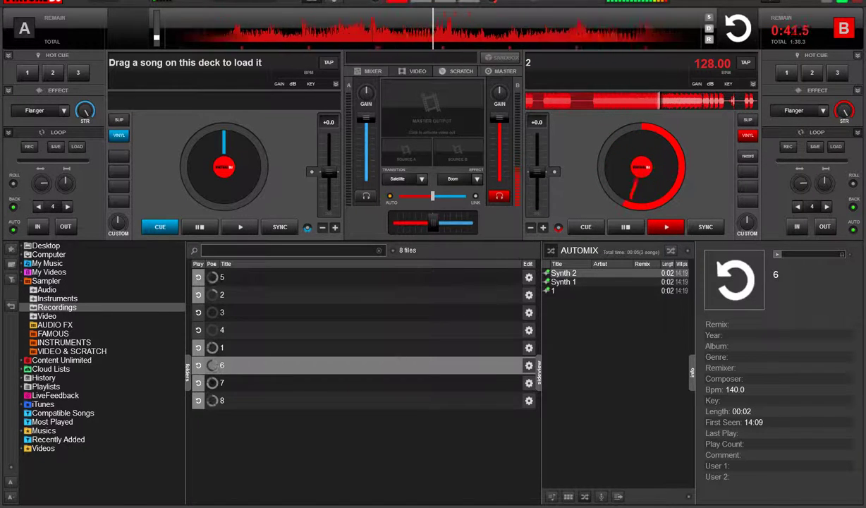
Step: Add recording 4 to the loops over deck B, and stop 5, 2, 1, 4, 6, 7 and 8 one after another
click(198, 330)
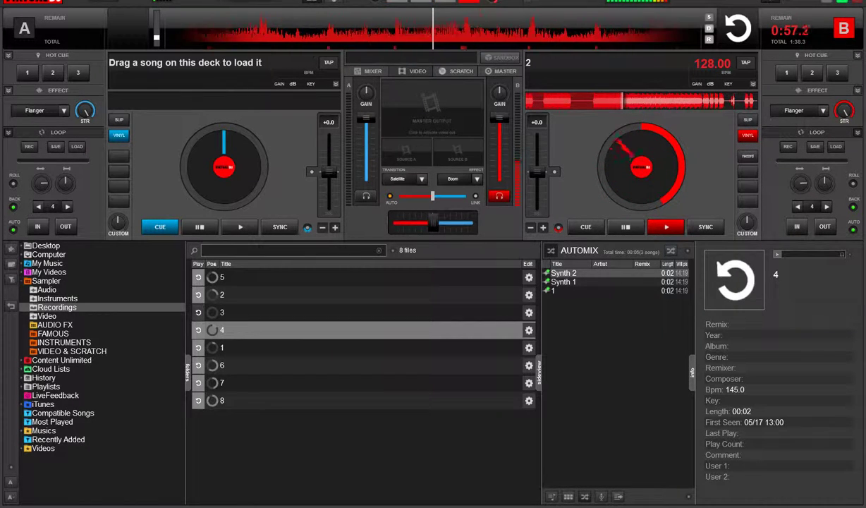
click(198, 278)
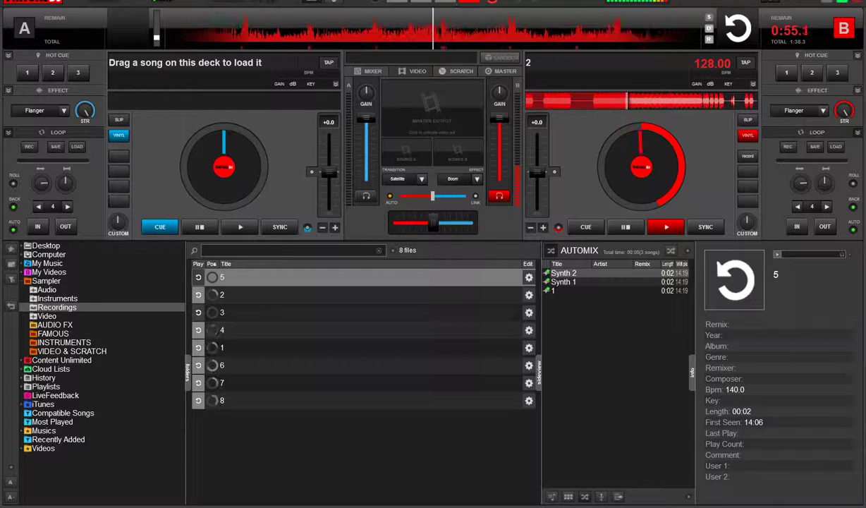
click(198, 295)
click(198, 348)
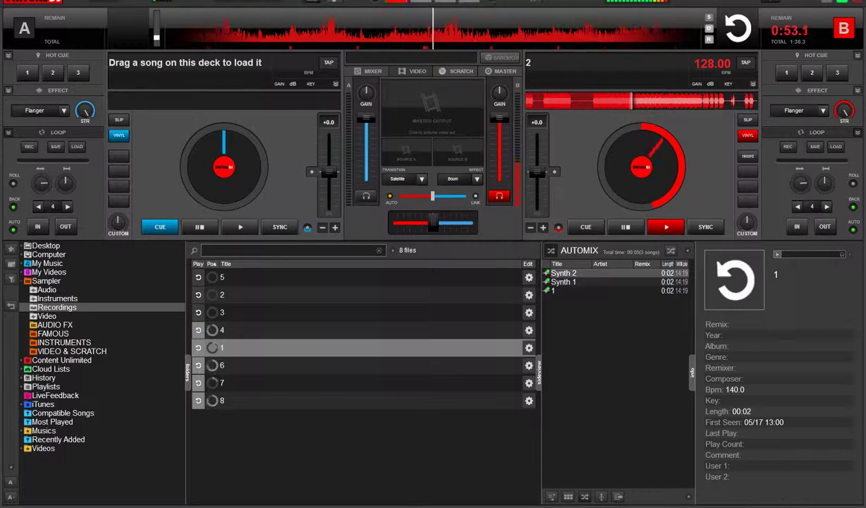
click(198, 330)
click(198, 348)
click(198, 365)
click(198, 383)
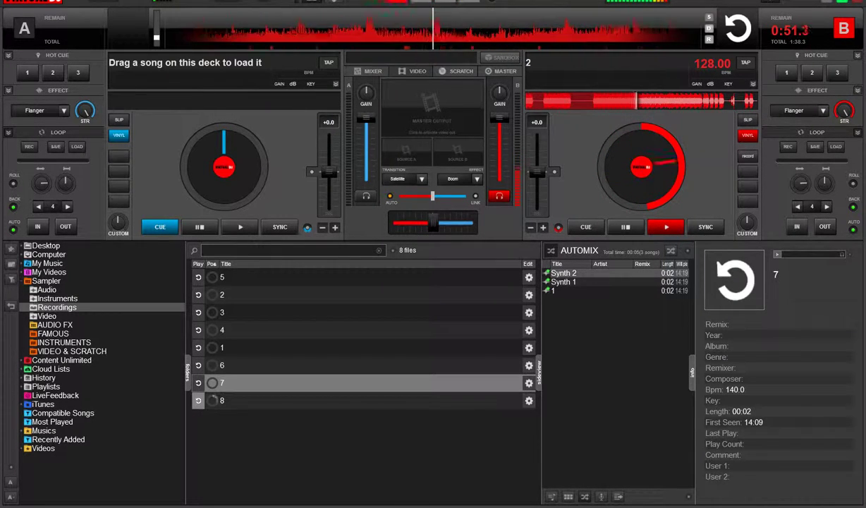
click(199, 401)
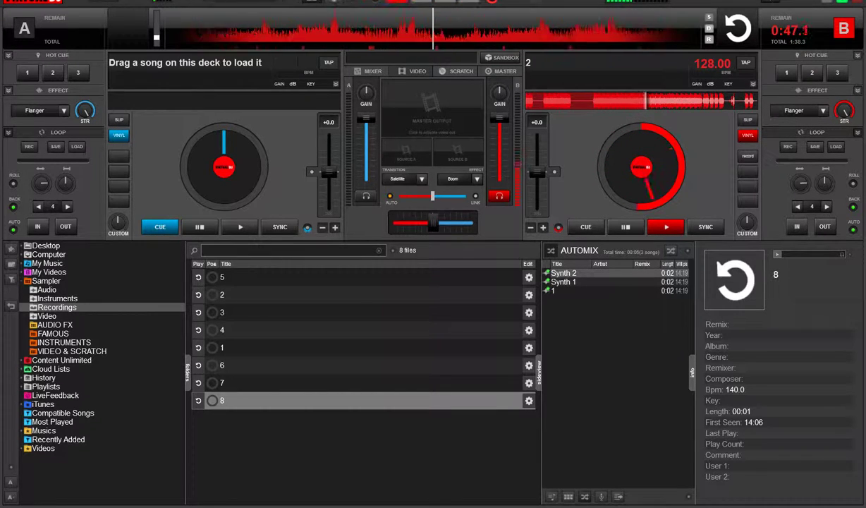
Step: Return deck B's track to near its start, and load recording 6 onto deck A to trigger it over that track
click(552, 100)
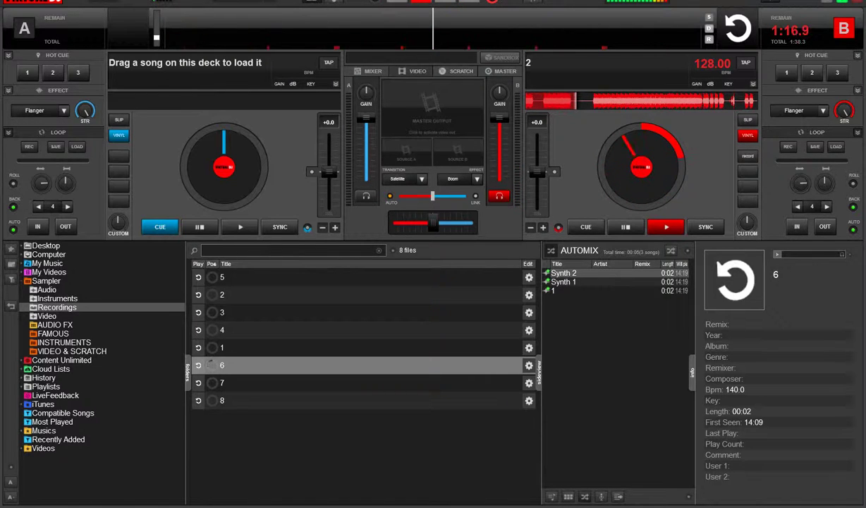
drag(212, 363, 226, 176)
click(240, 227)
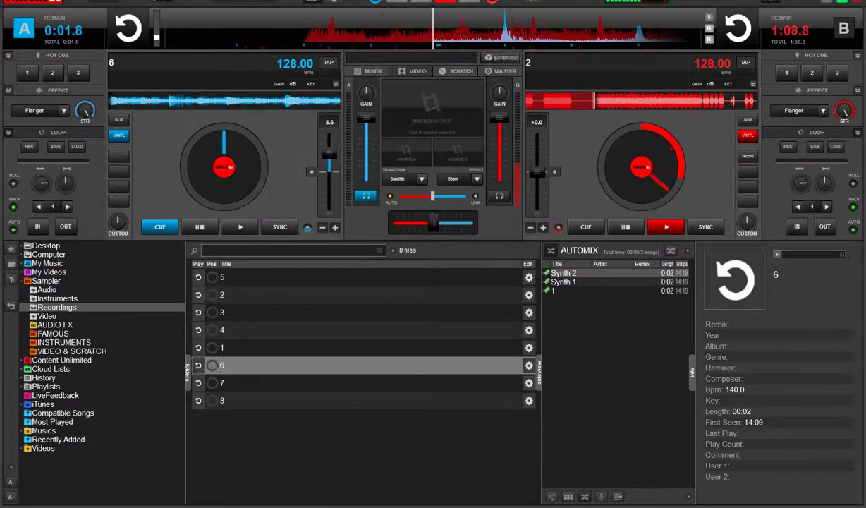
click(239, 226)
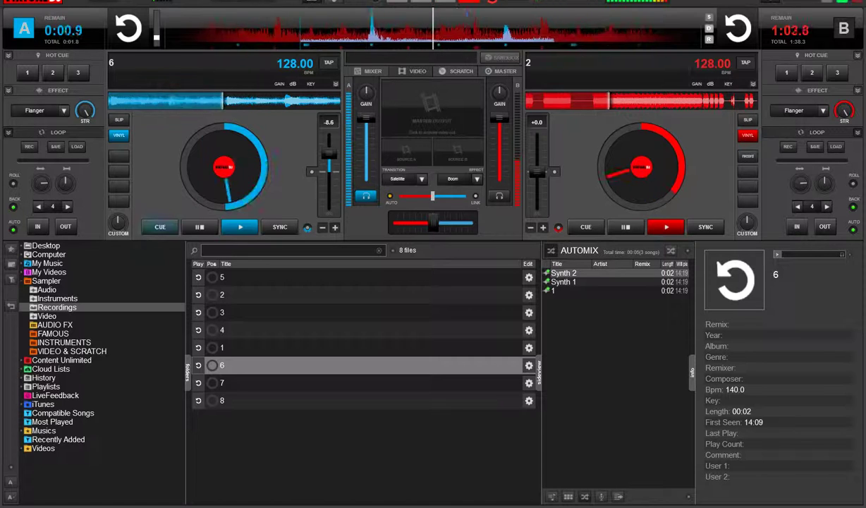
click(160, 226)
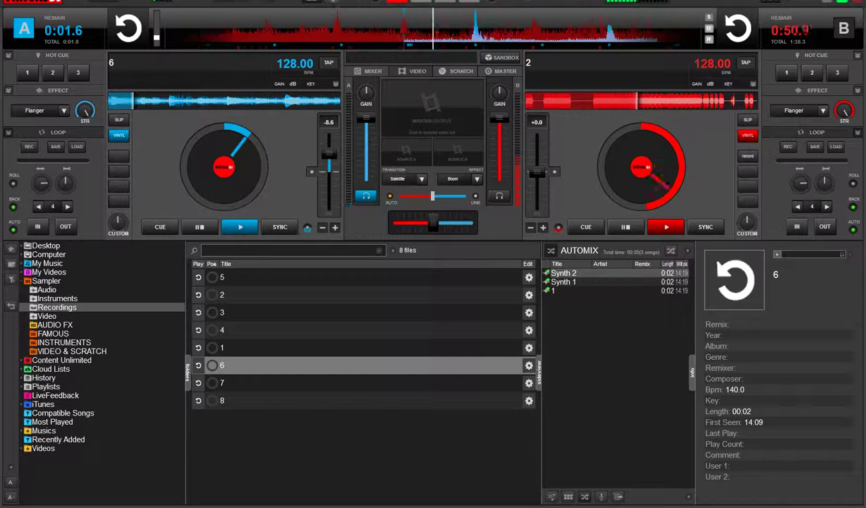
key(space)
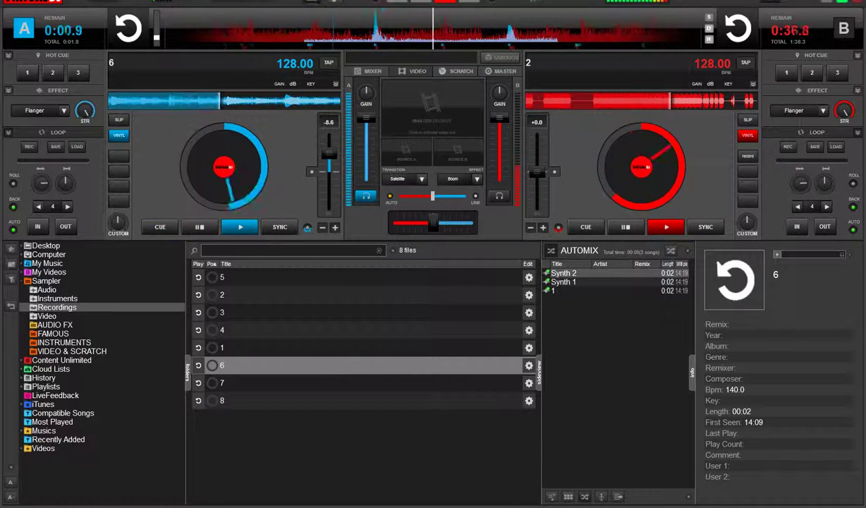
Step: Layer the sampler recordings 5, 2, 4 and 6 over the decks, and replace 5 with 7 and 8
click(233, 277)
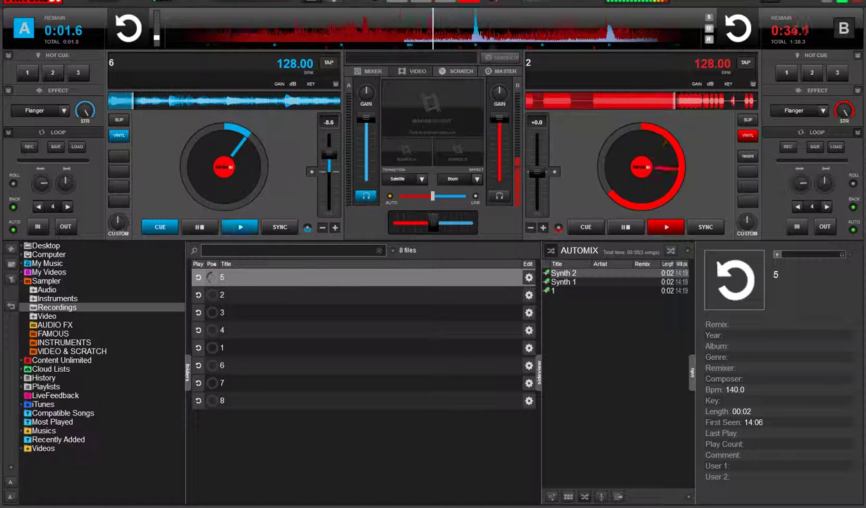
click(232, 295)
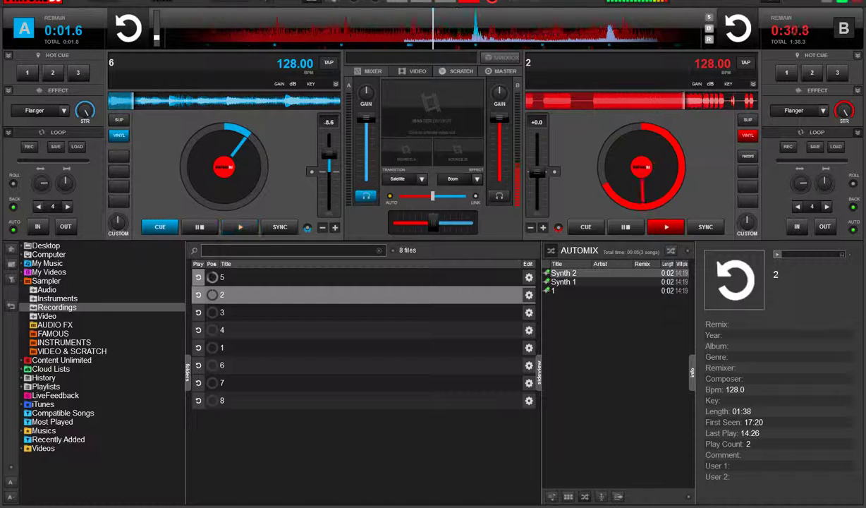
click(198, 330)
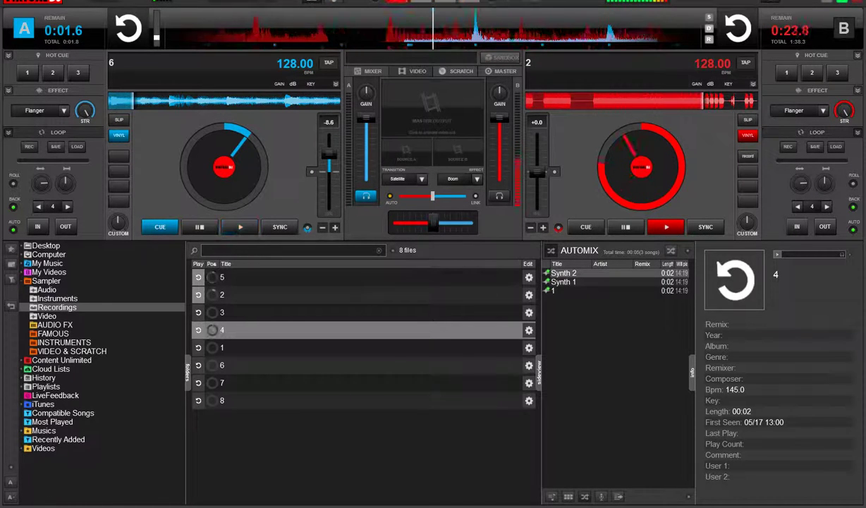
click(198, 366)
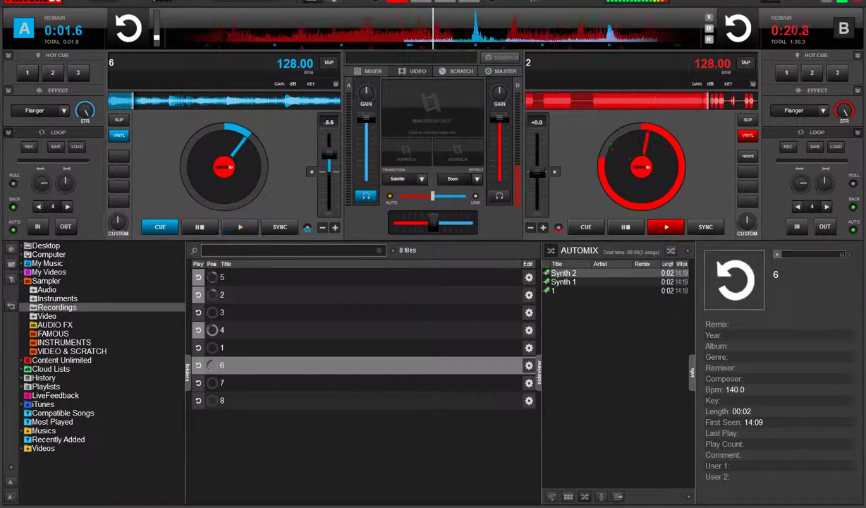
click(198, 277)
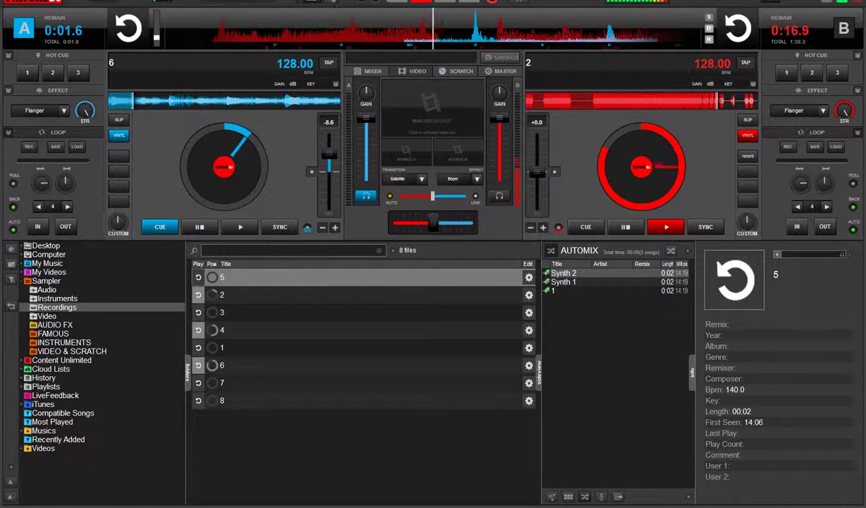
click(198, 383)
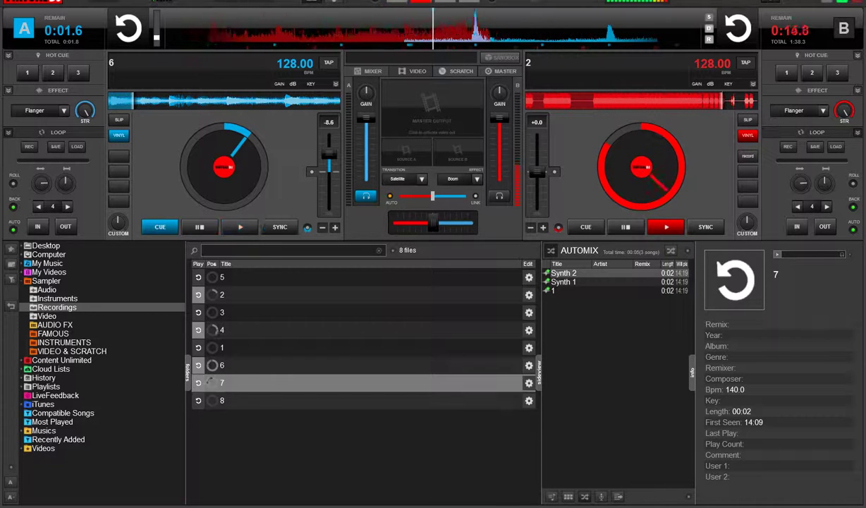
click(198, 401)
Step: Stop recordings 7, 6, 4, 2 and finally 8, moving deck B's track back to around its middle before stopping 8
click(199, 383)
click(198, 365)
click(198, 330)
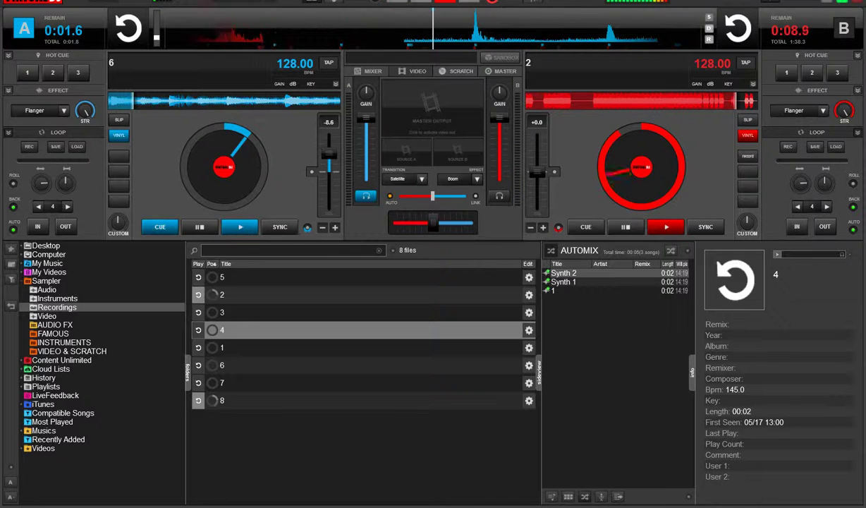
click(198, 295)
click(626, 101)
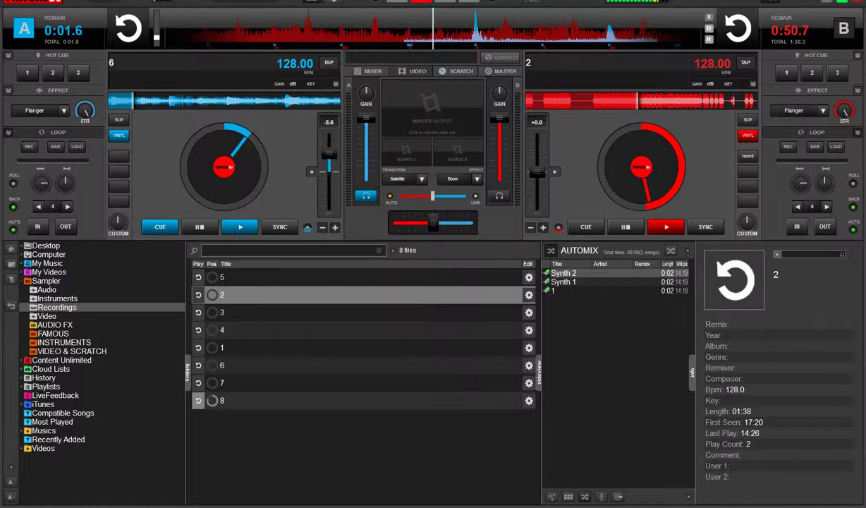
click(224, 401)
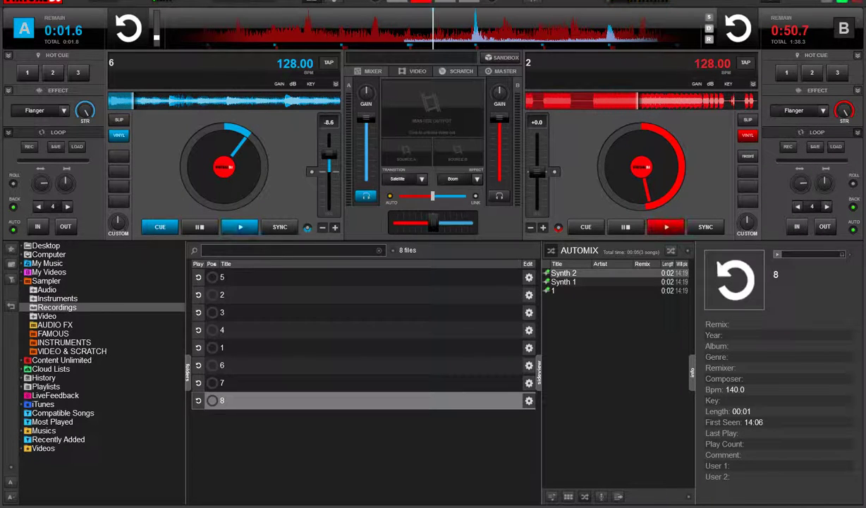